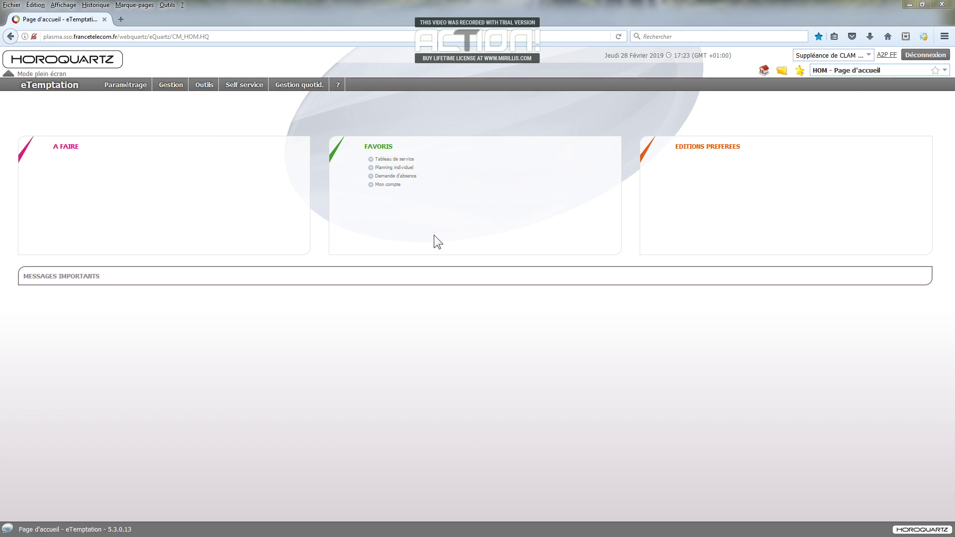
Open Mon compte and add a dummy mail address to the address list with sending enabled.
left_click(394, 187)
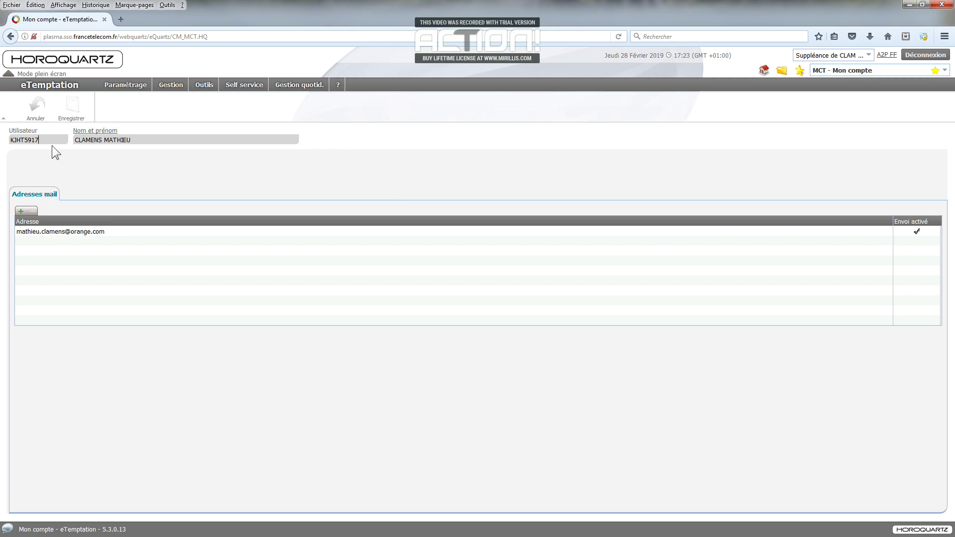
left_click(21, 212)
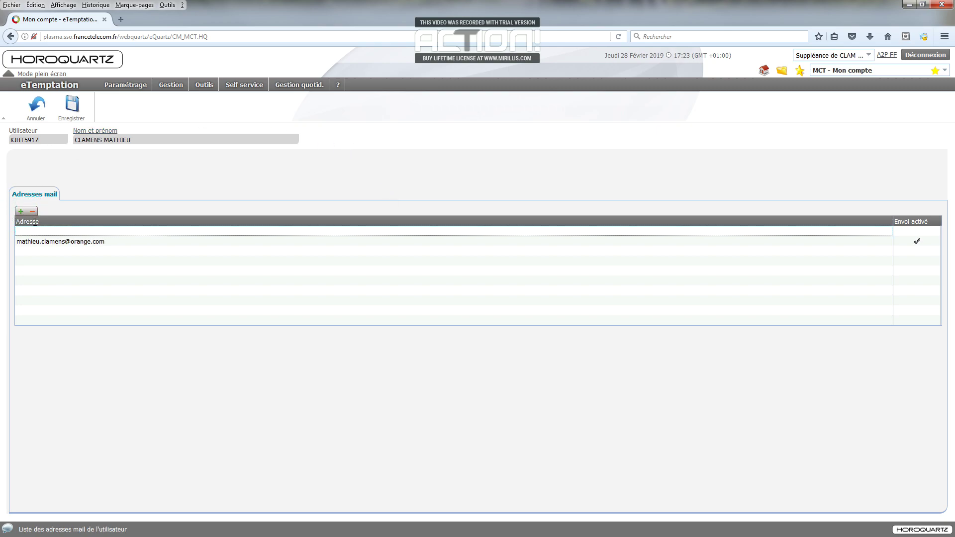
left_click(40, 233)
type("jkjqskljqsdqkjqljdqlkjdqjdqljkd")
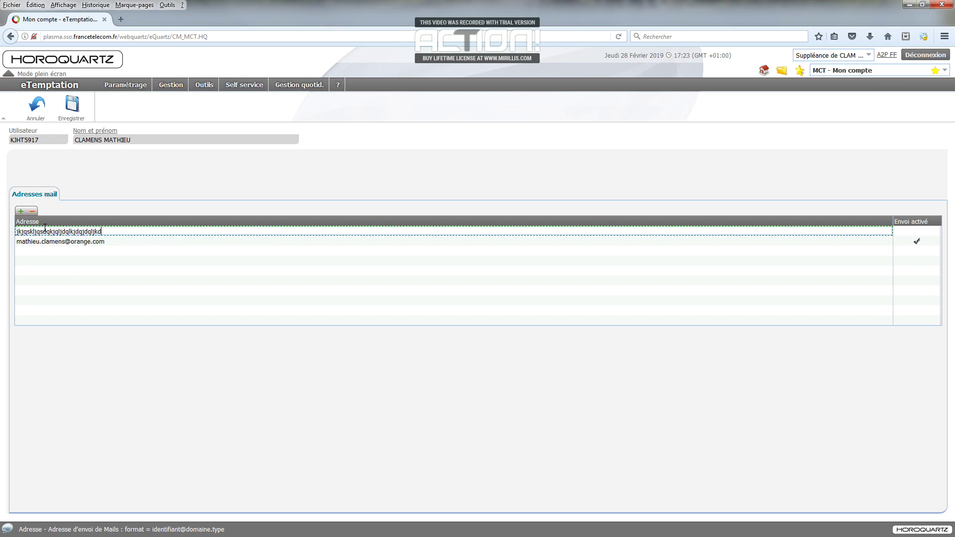
left_click(915, 233)
left_click(915, 233)
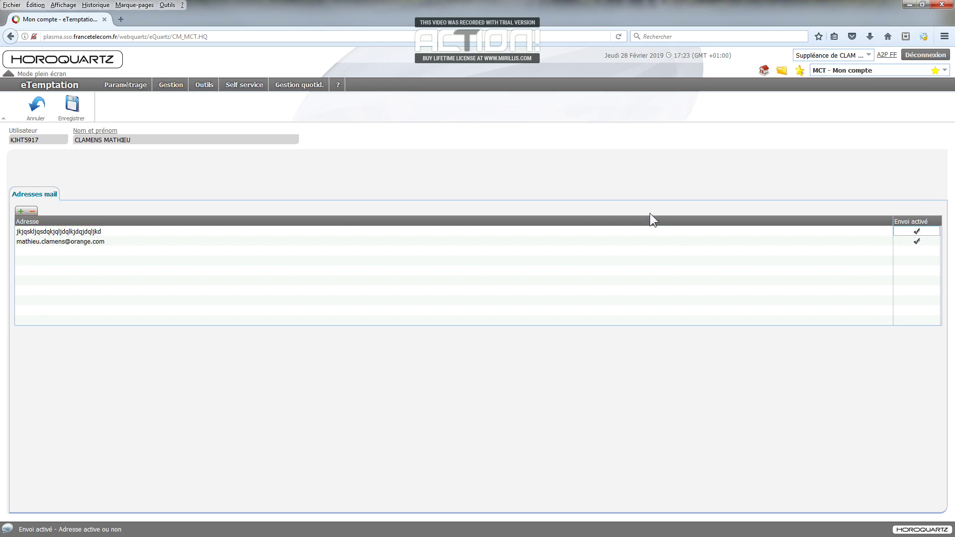
Add another blank mail address row, then discard all unsaved changes to the address list.
left_click(71, 105)
left_click(21, 212)
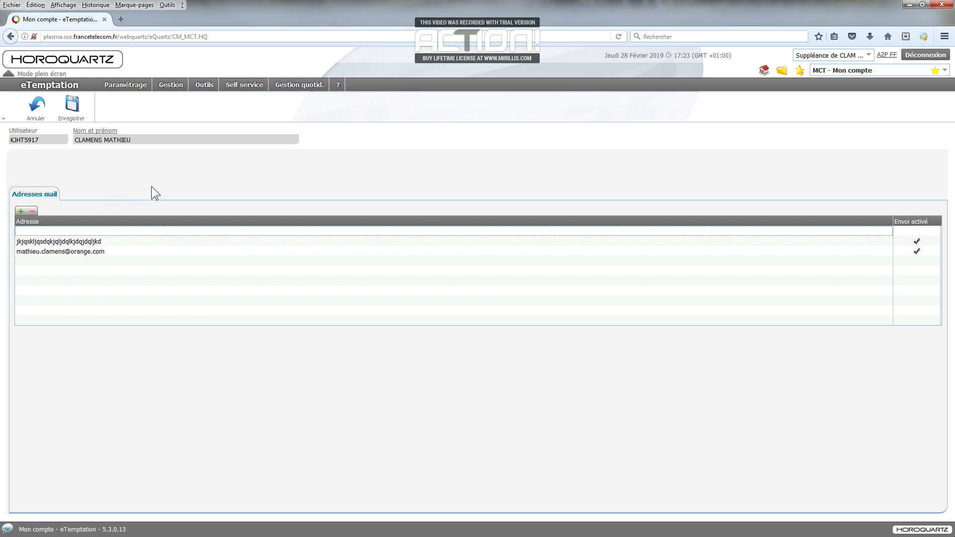
left_click(93, 252)
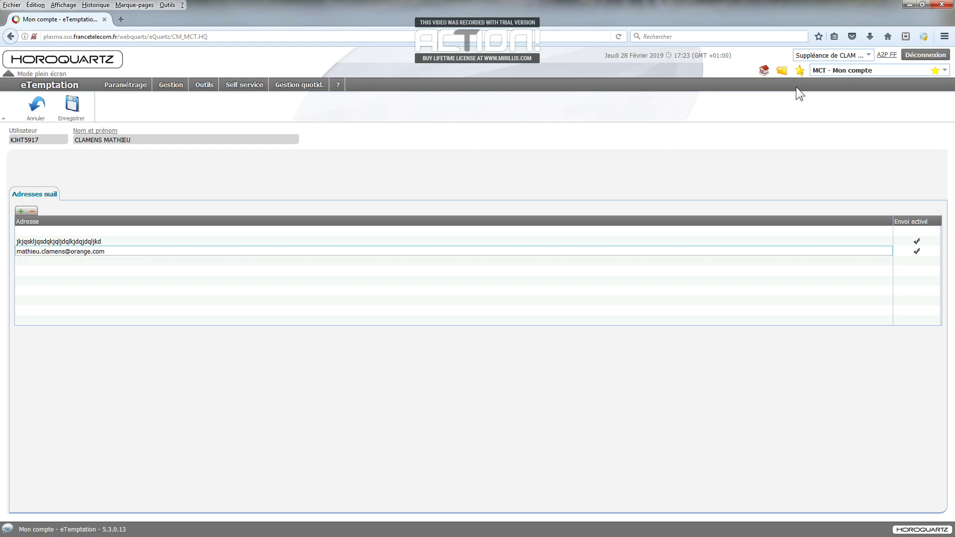
left_click(36, 104)
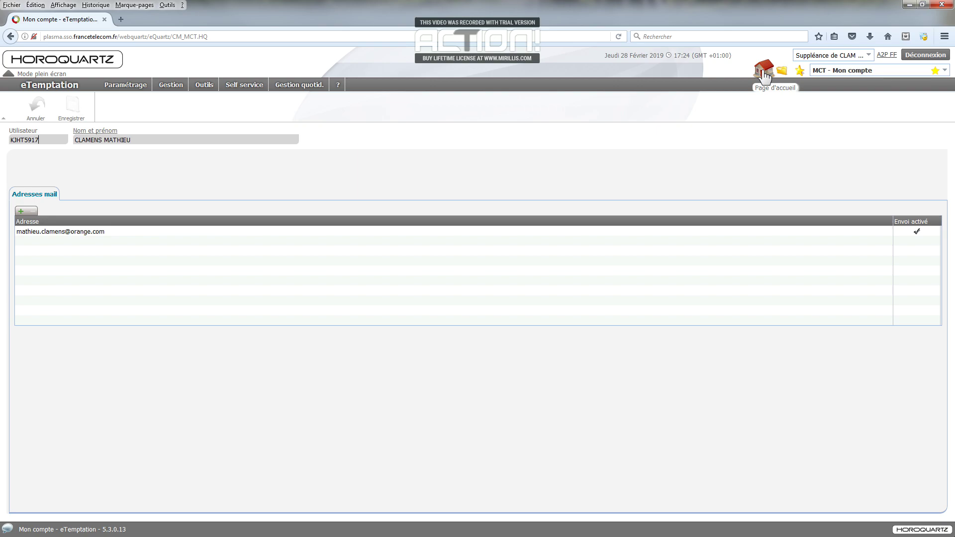
Open the Tableau de service from the home page and look through its date calendar and period length options.
left_click(764, 72)
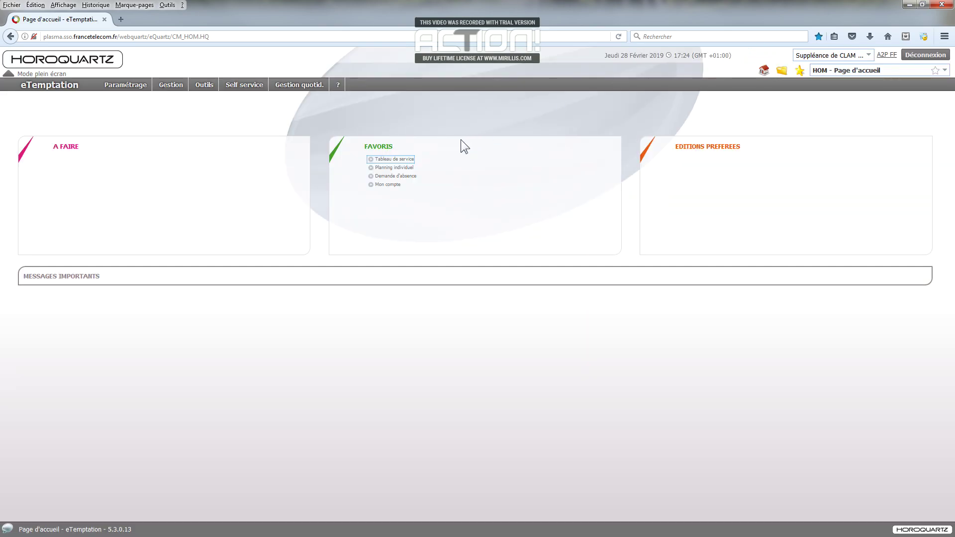
left_click(400, 158)
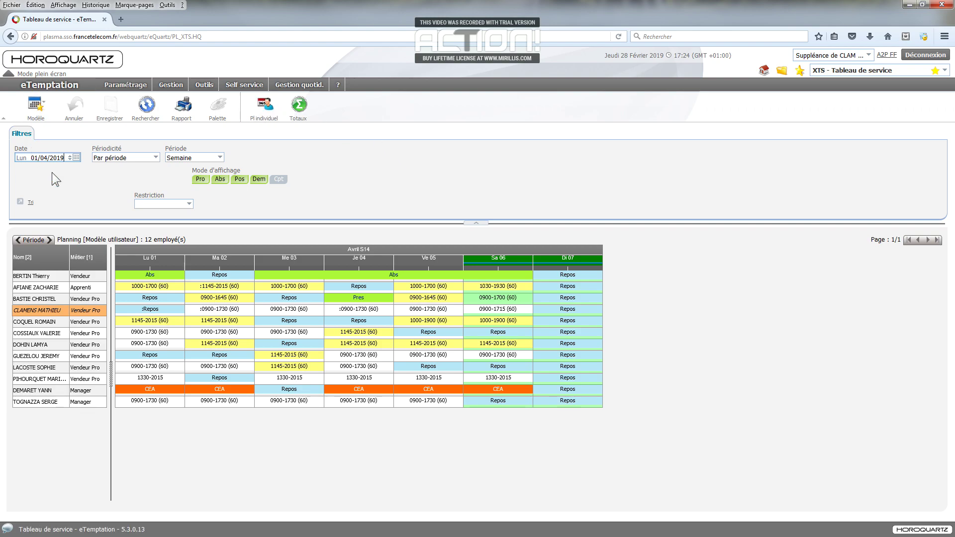
left_click(77, 158)
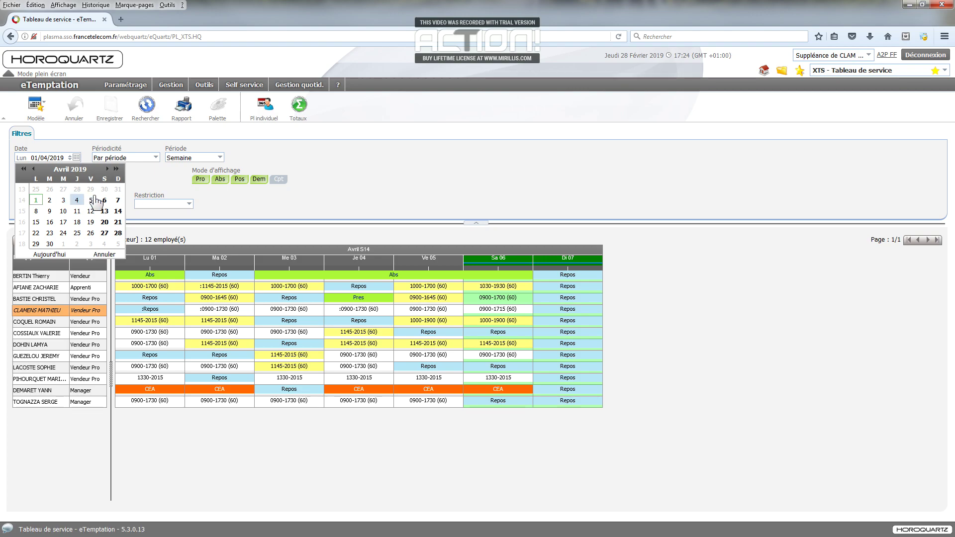
left_click(151, 179)
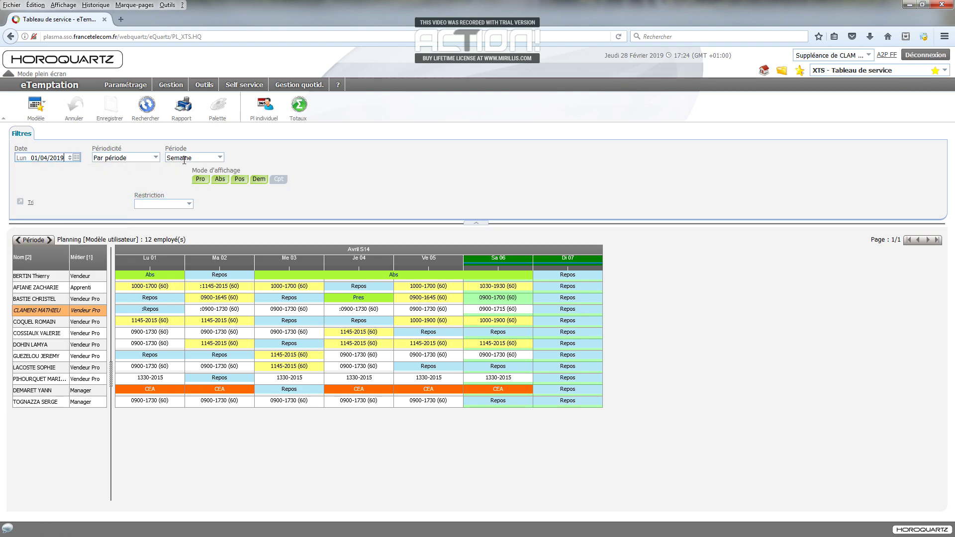
left_click(219, 156)
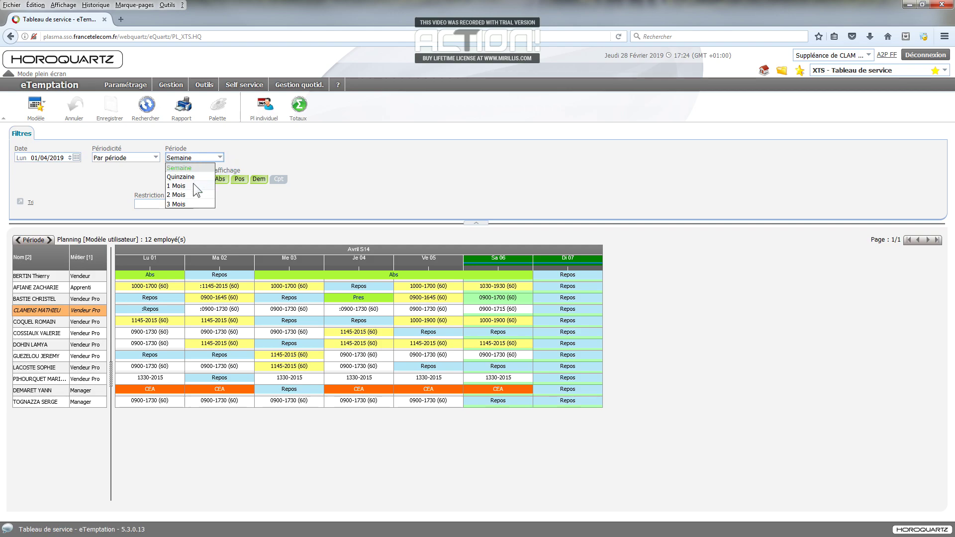
left_click(129, 180)
Load the Tableau de service for the week starting 08/04/2019.
left_click(76, 158)
left_click(36, 208)
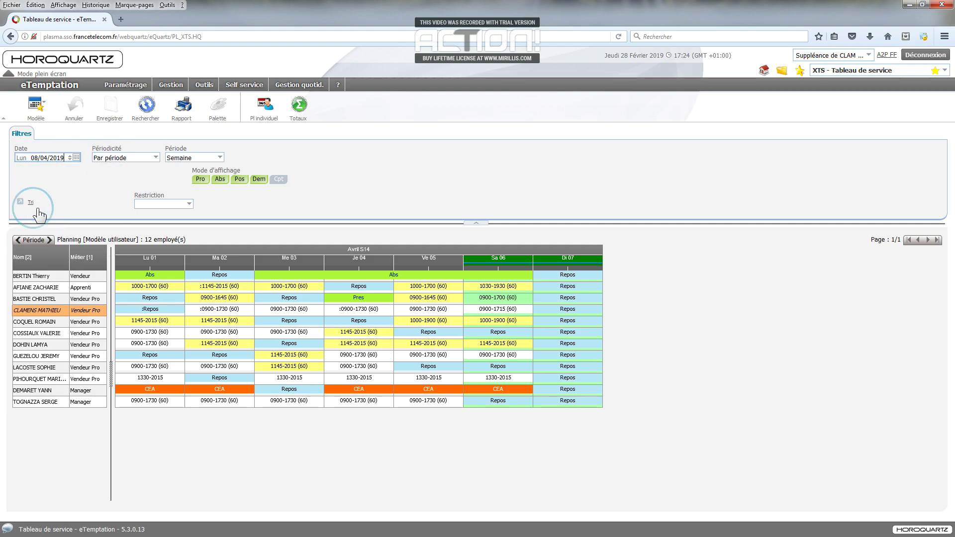
left_click(146, 106)
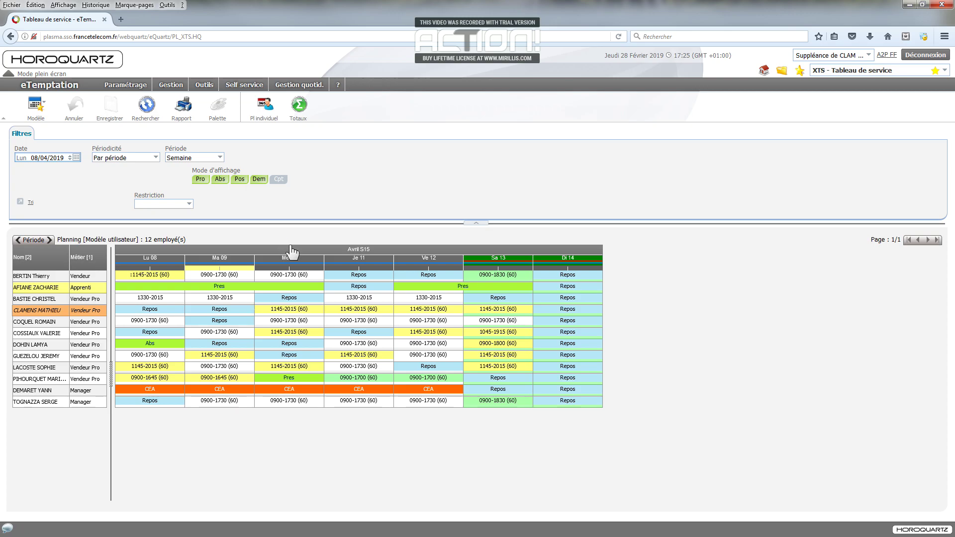
Collapse the filter area and display the staffing totals for the service table.
left_click(476, 223)
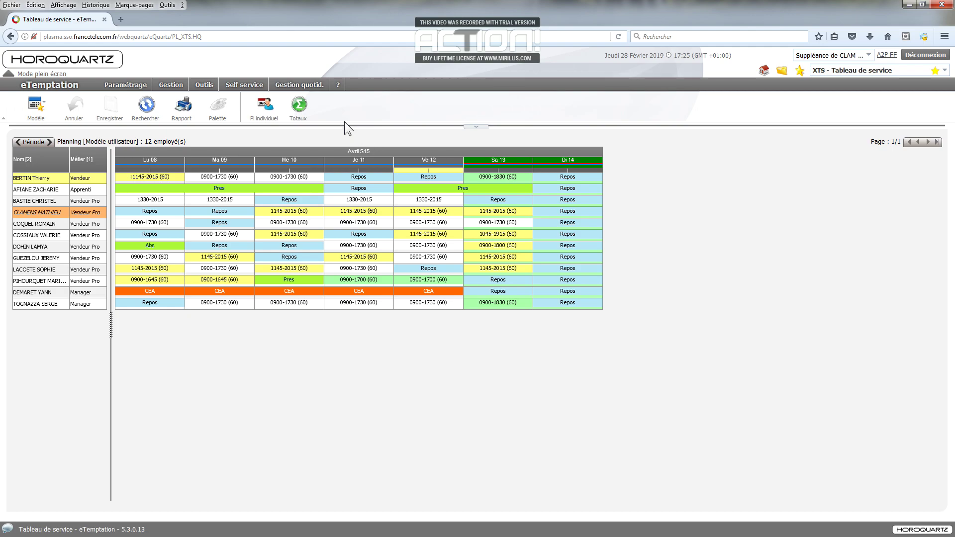
left_click(299, 107)
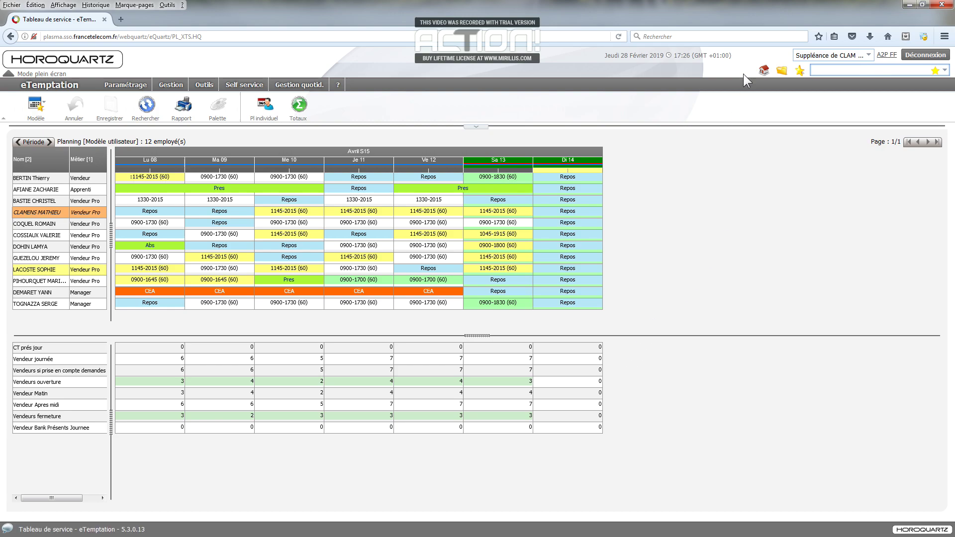
Open the Planning individuel from the home page and examine the display period lengths offered in its options.
left_click(762, 72)
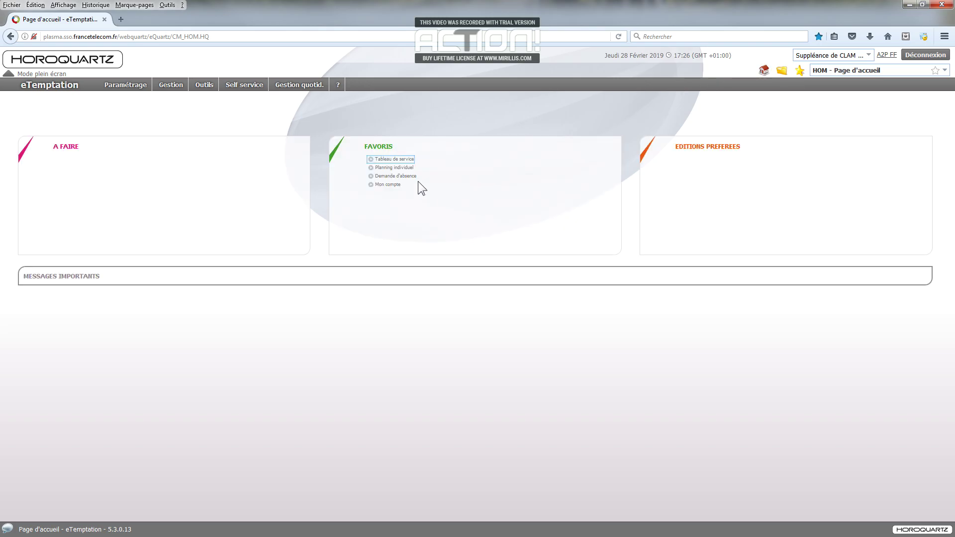
left_click(394, 167)
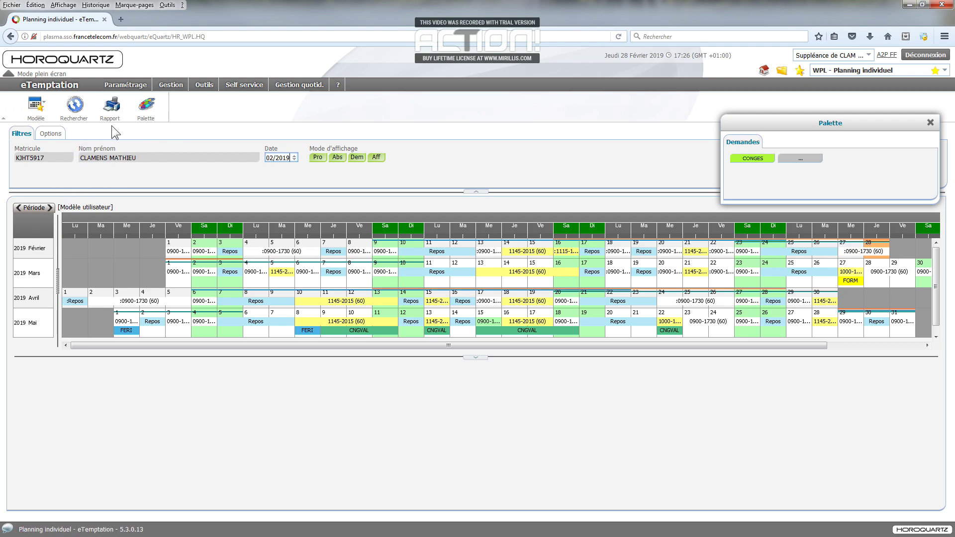
left_click(52, 134)
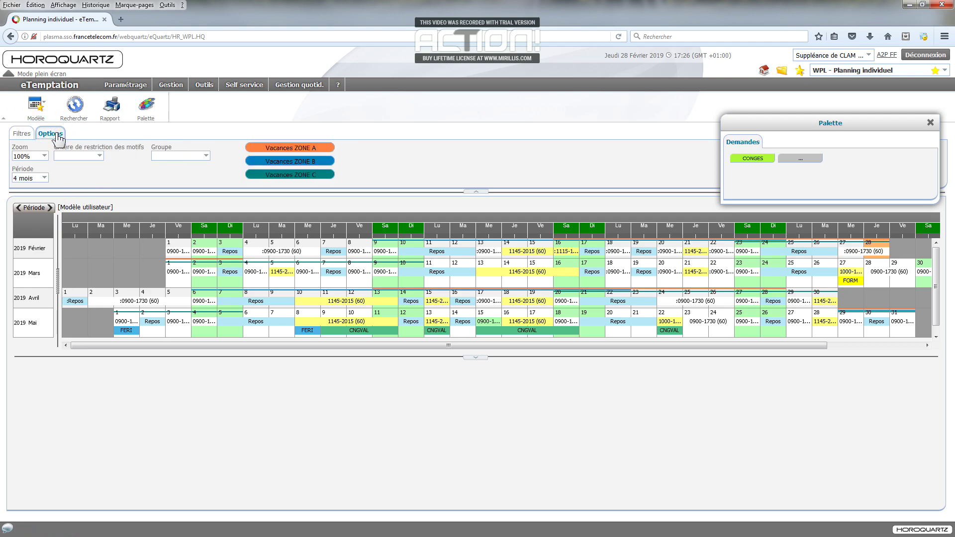
left_click(44, 178)
left_click_drag(45, 210, 45, 239)
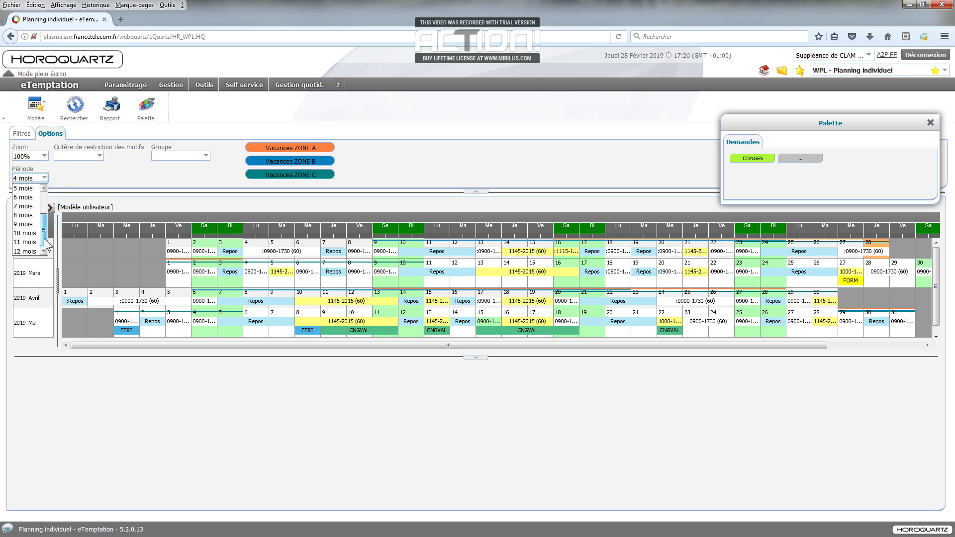
left_click(74, 167)
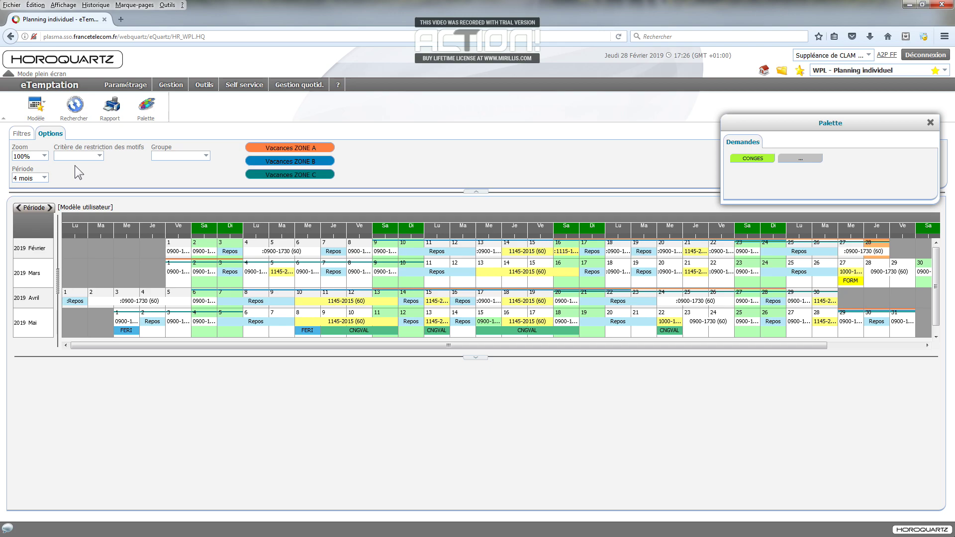
Browse the individual planning forward to the following period and return to the initial one.
left_click(50, 209)
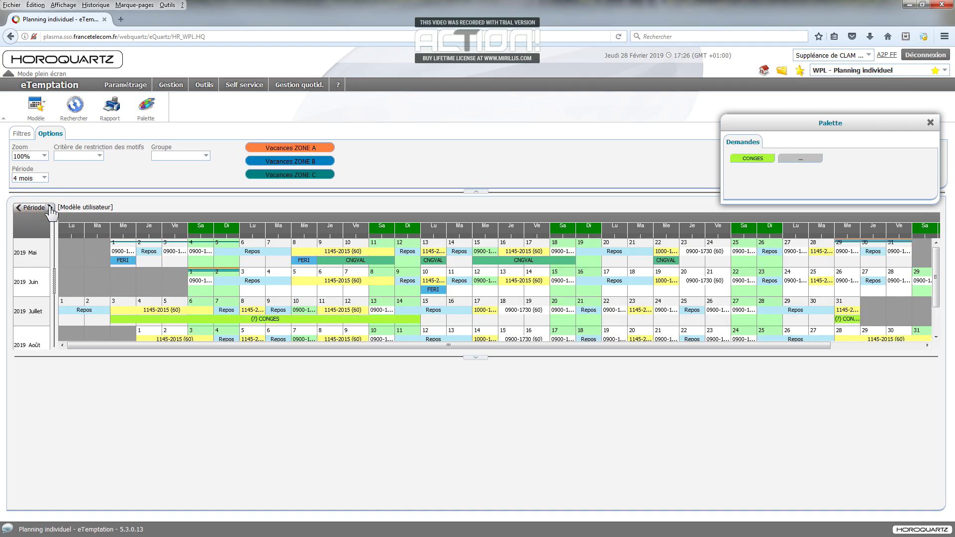
left_click(18, 208)
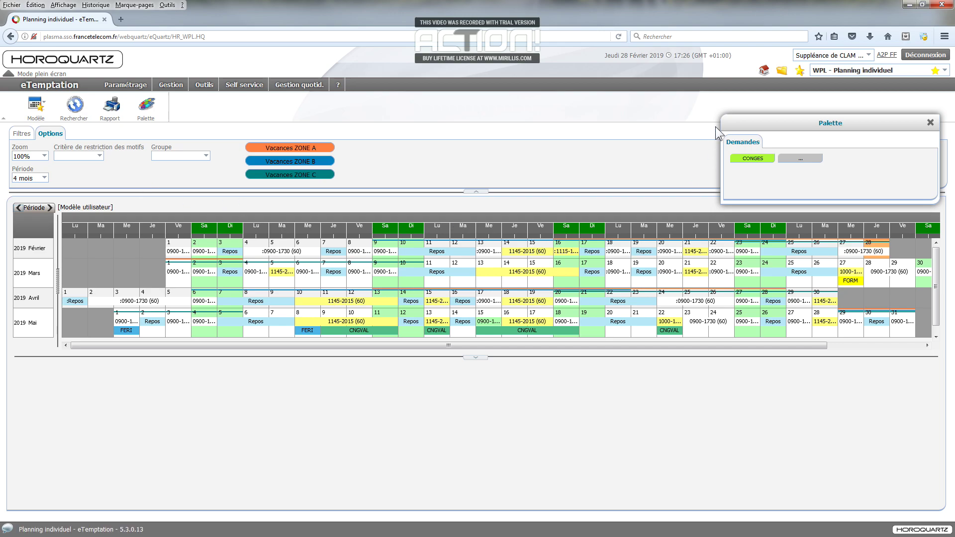
Open the Demande d'absence list from the home page, then mark and unmark the request starting 21/12/2019 for deletion.
left_click(759, 70)
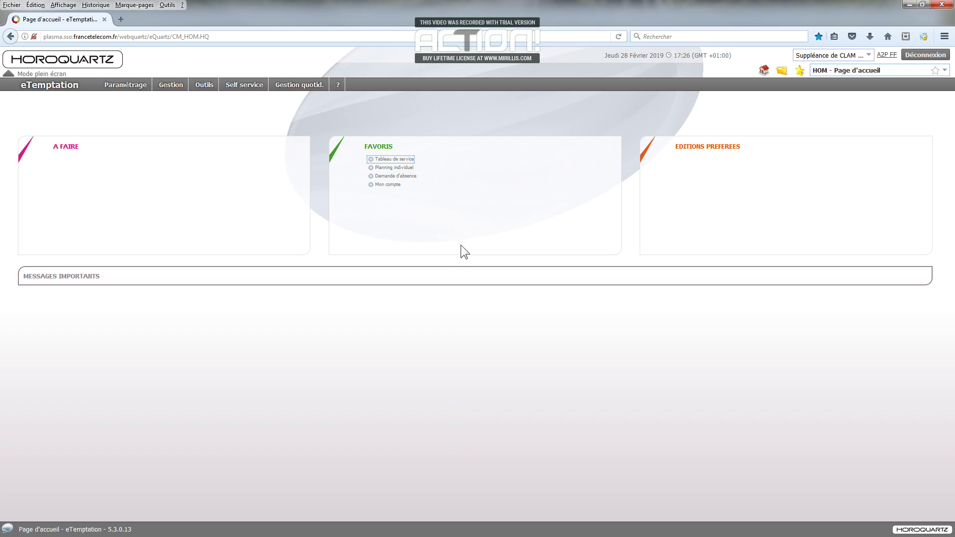
left_click(411, 177)
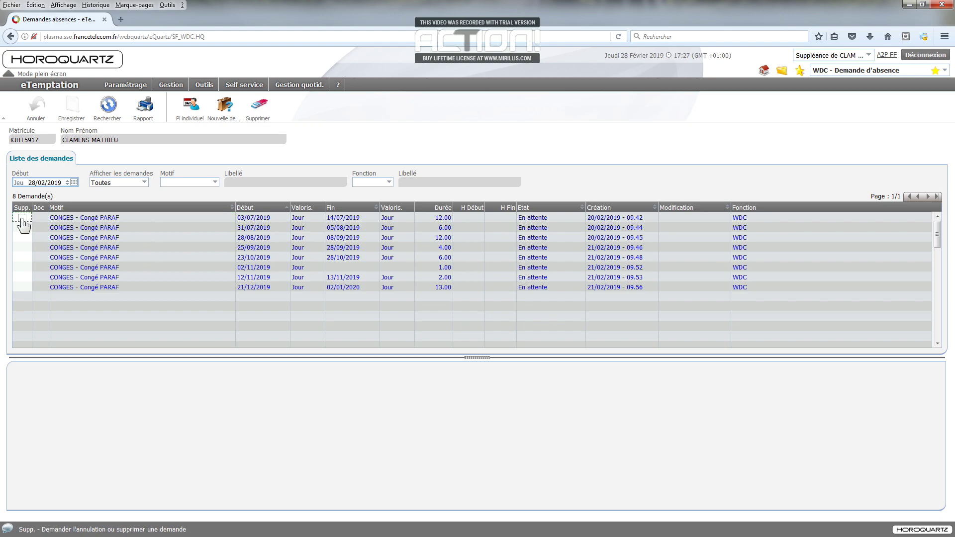
left_click(22, 288)
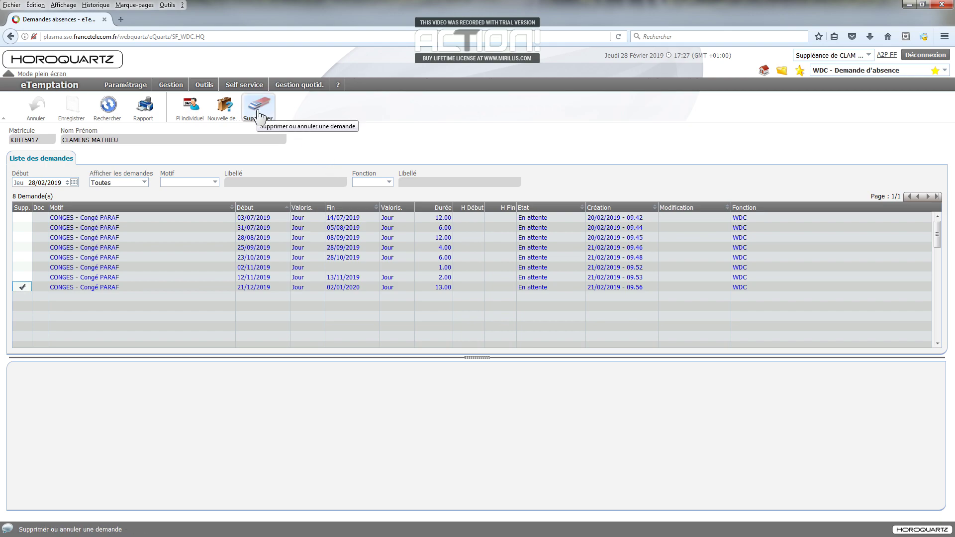
left_click(17, 286)
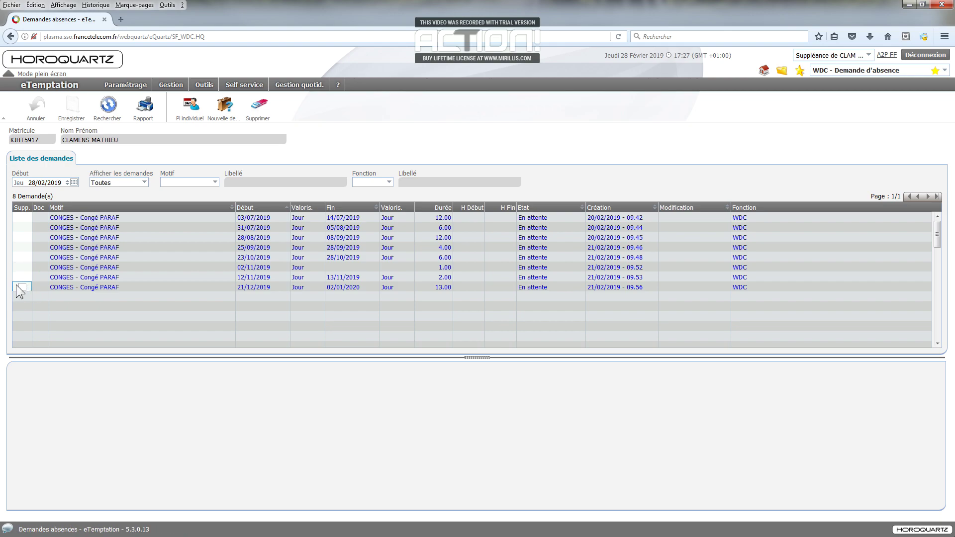
View the details of the absence request starting 21/12/2019, check its end date and comment fields, and close it without changes.
double_click(347, 287)
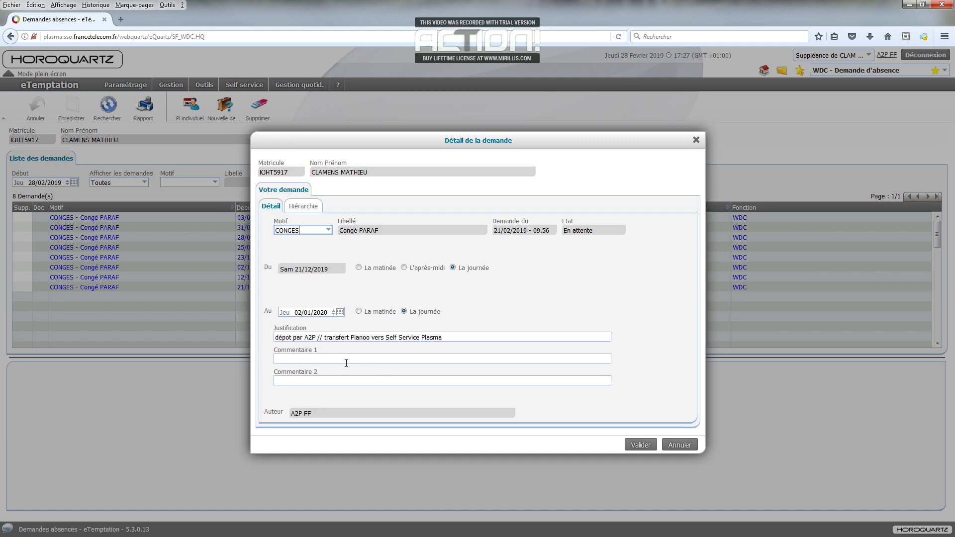
left_click(340, 312)
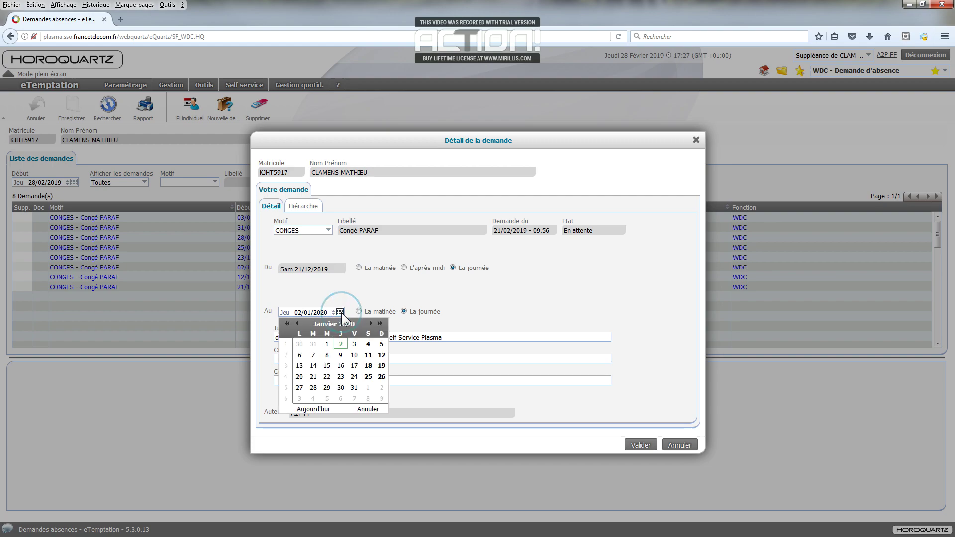
left_click(485, 312)
left_click(486, 357)
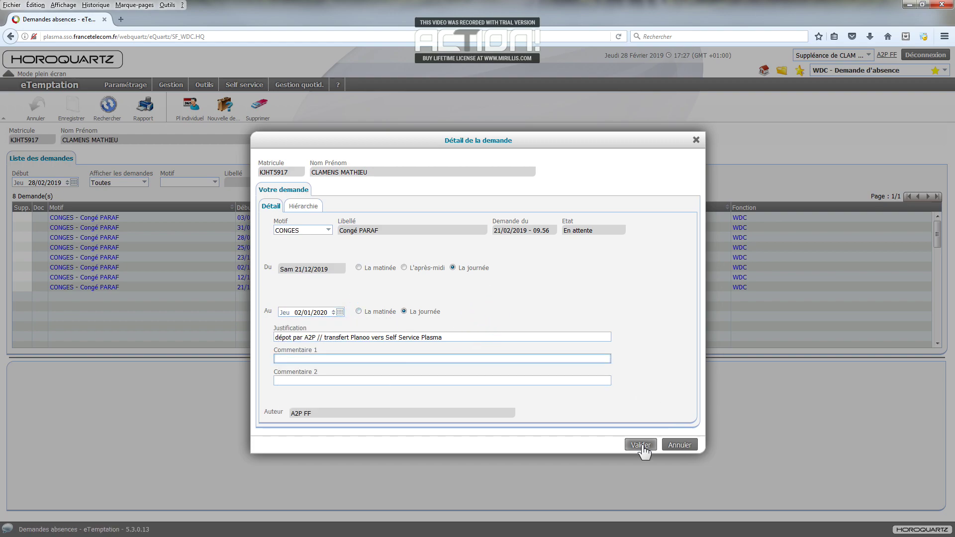
left_click(679, 445)
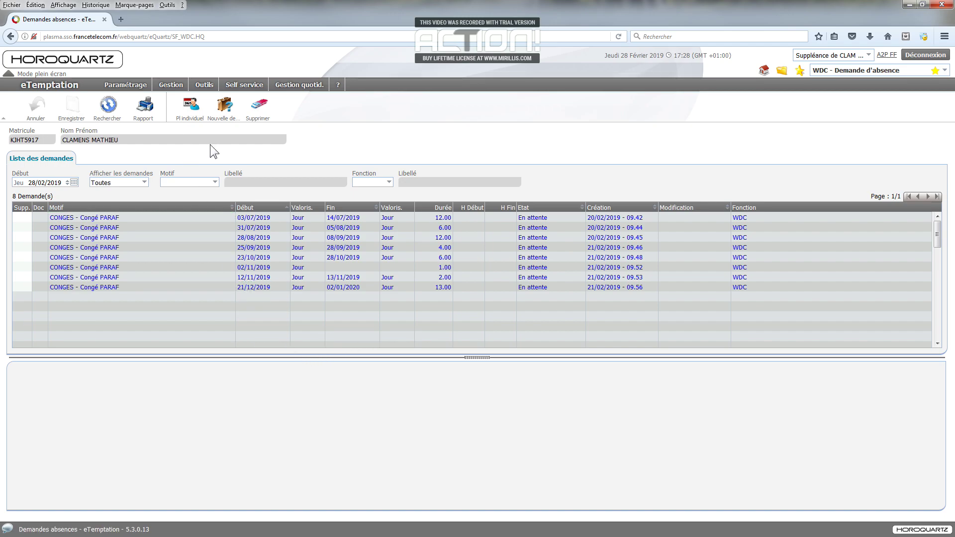
Start a new absence request with the motif CONGES, beginning 11/03/2019 and valued as La journée.
left_click(228, 113)
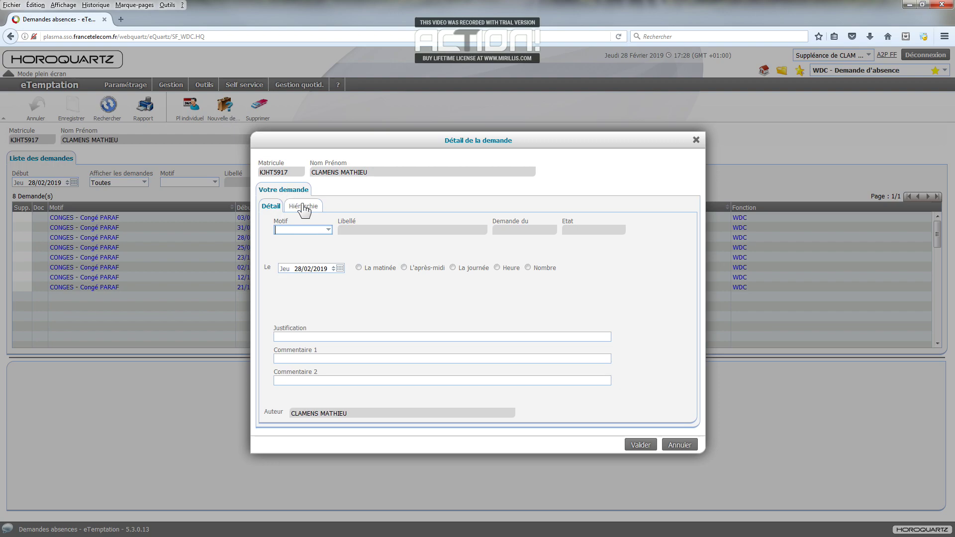
left_click(327, 230)
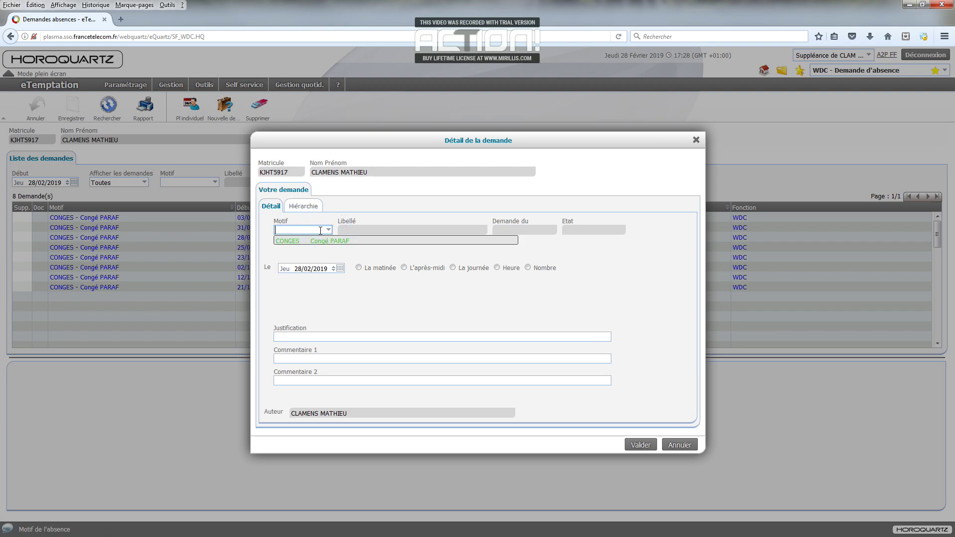
left_click(317, 241)
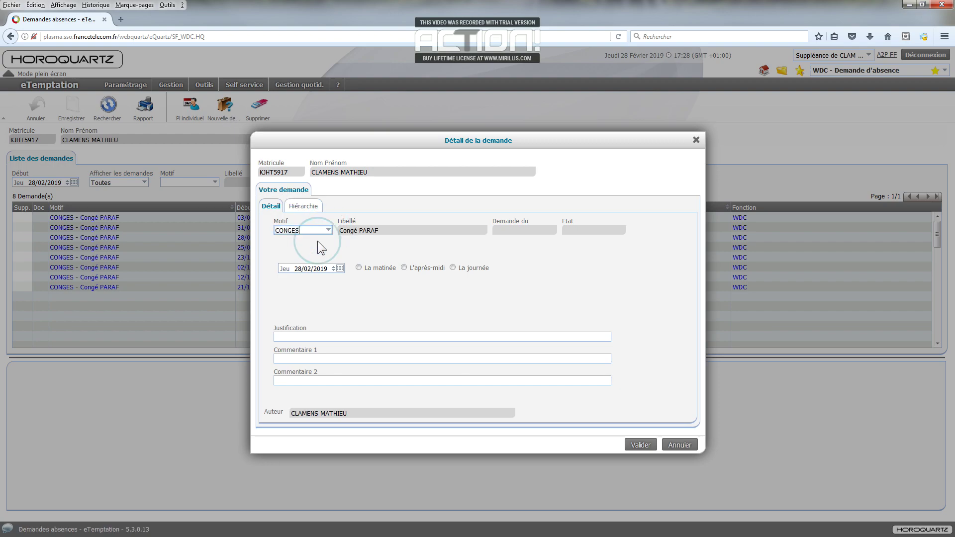
left_click(340, 269)
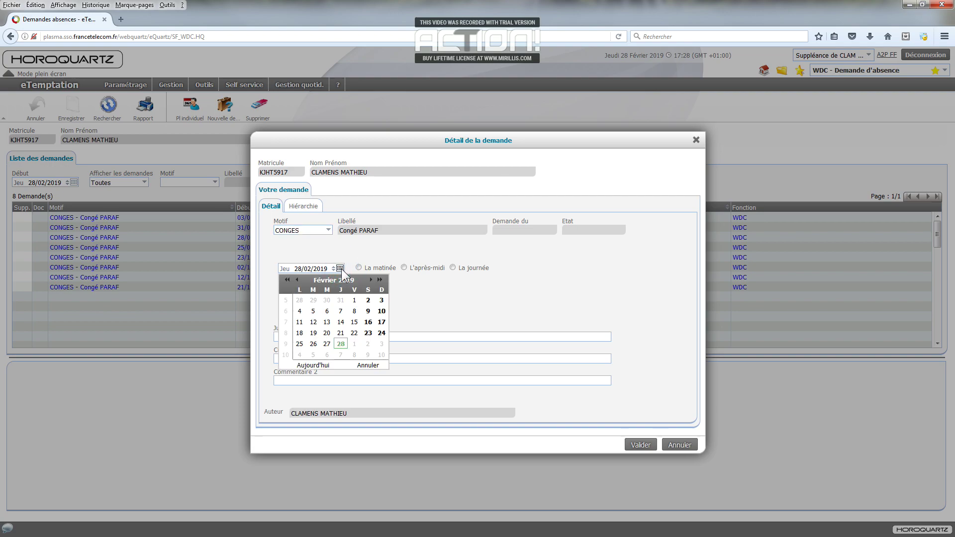
left_click(371, 279)
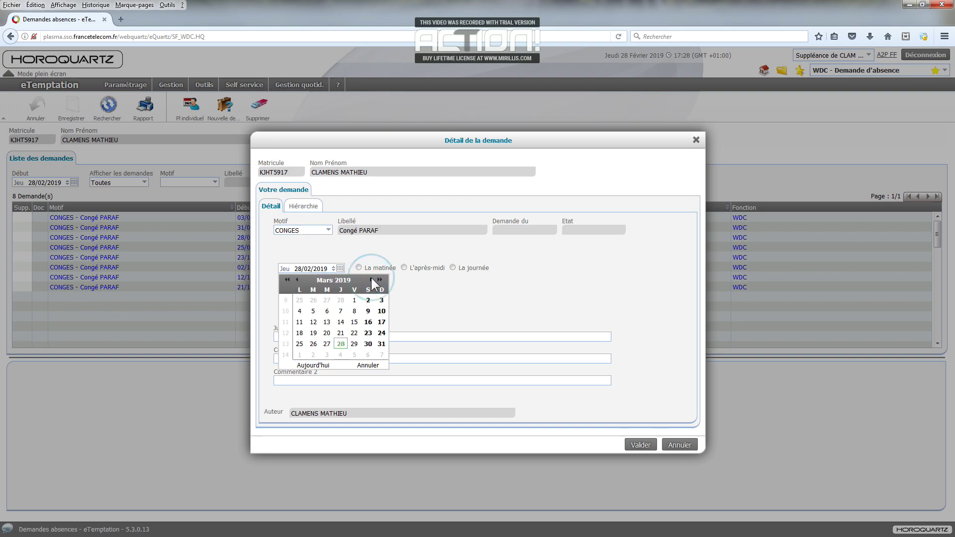
left_click(300, 321)
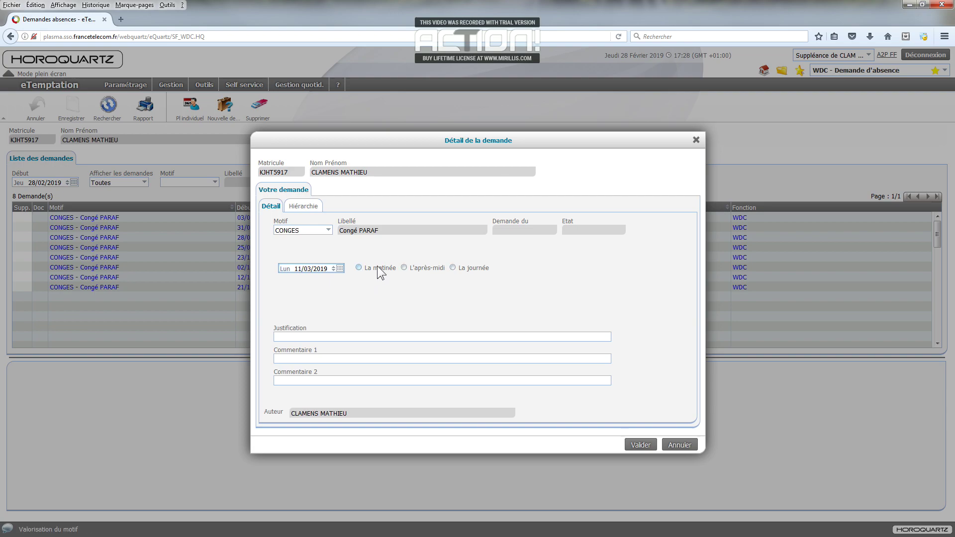
left_click(453, 267)
Set the absence request's end date to 16/03/2019 and value it as La journée.
left_click(340, 312)
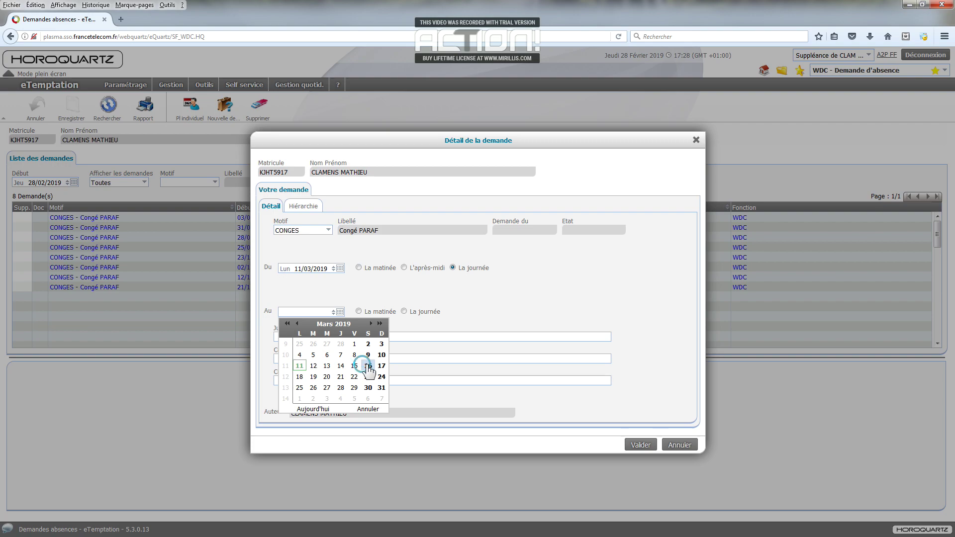
left_click(368, 366)
left_click(404, 311)
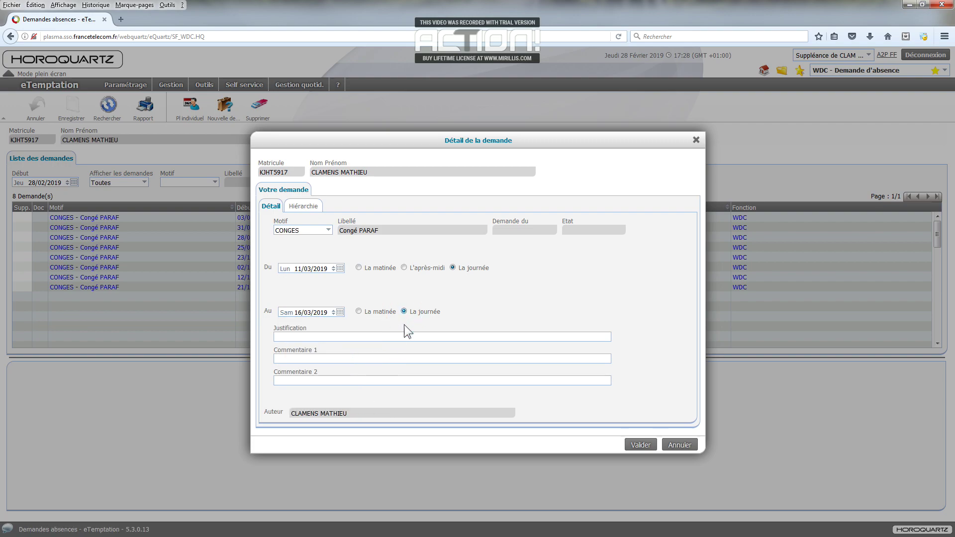
Enter "validé par manager" as the request's justification, replacing the trial text, and discard the request.
left_click(401, 336)
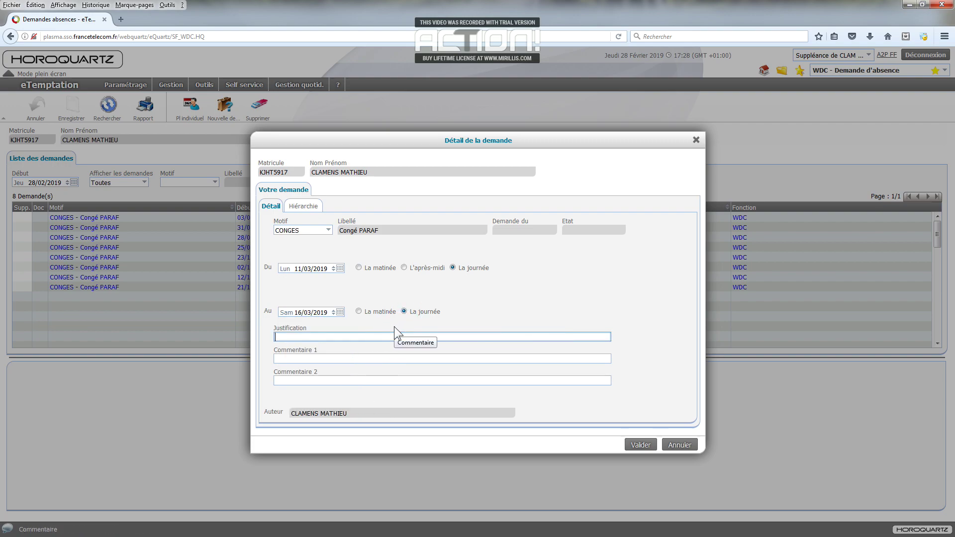
type("jkqsjdqkdqjdlqjd")
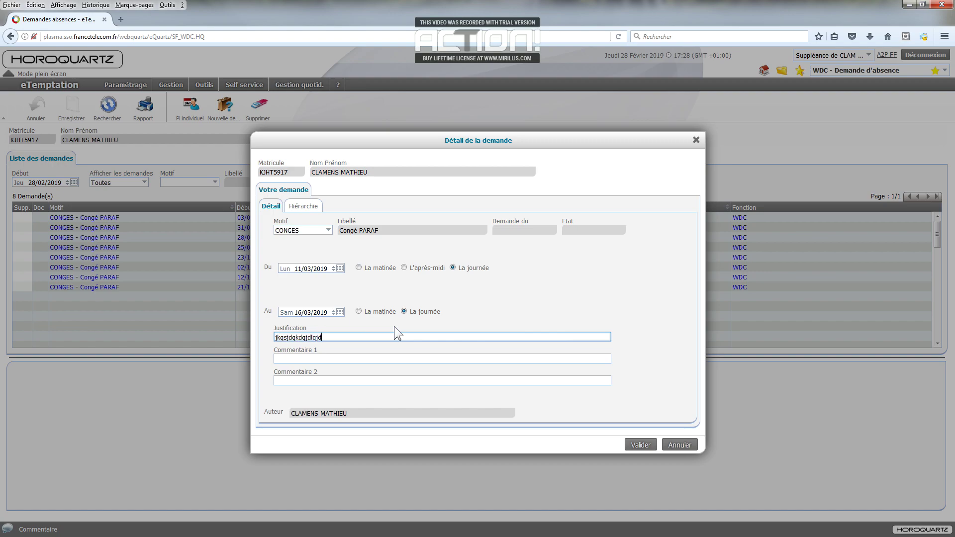
key("BackSpace")
key("BackSpace")
key("BackSpace")
key("BackSpace")
key("BackSpace")
key("BackSpace")
key("BackSpace")
key("BackSpace")
key("BackSpace")
key("BackSpace")
key("BackSpace")
key("BackSpace")
key("BackSpace")
key("BackSpace")
key("BackSpace")
key("BackSpace")
type("validé par manager")
left_click(681, 444)
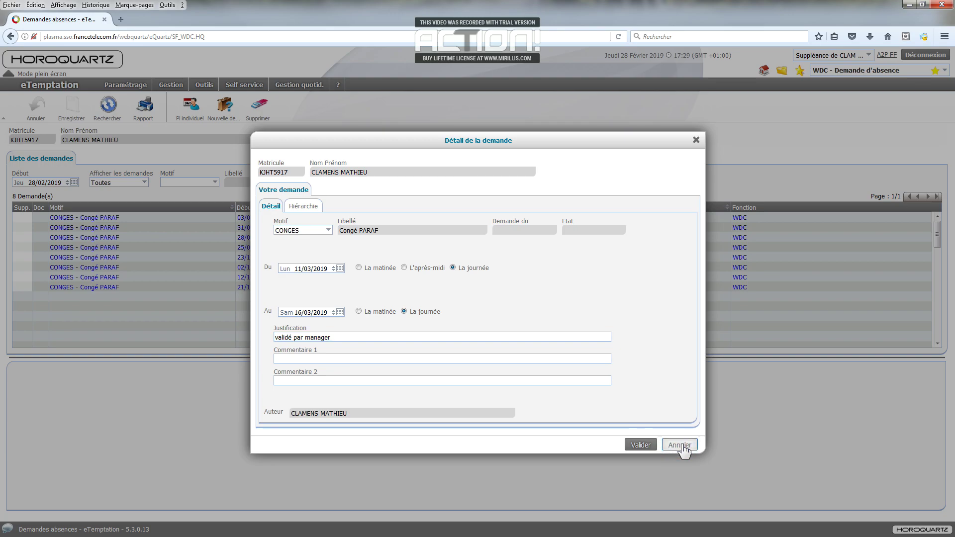
Open the Tableau de service from the home page and display its totals below the team schedule.
left_click(763, 72)
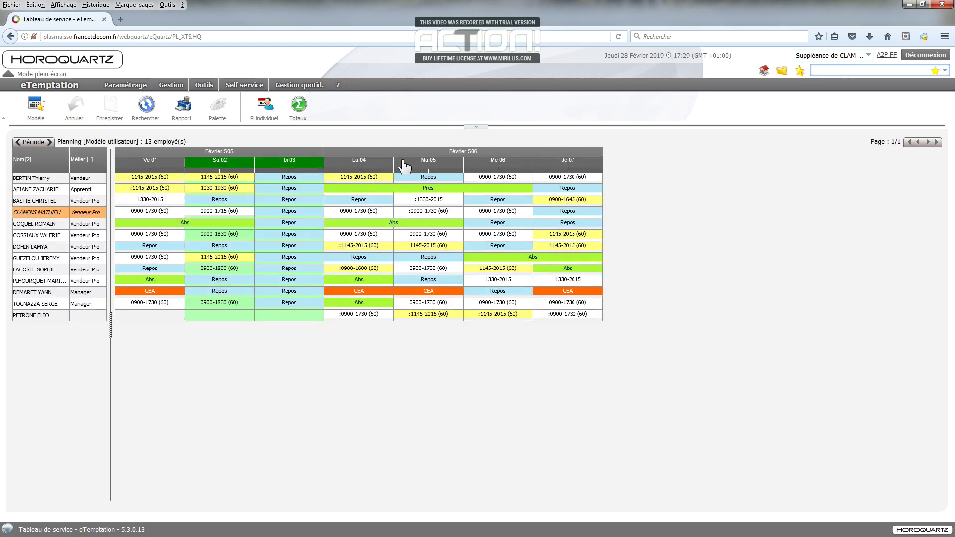
left_click(298, 105)
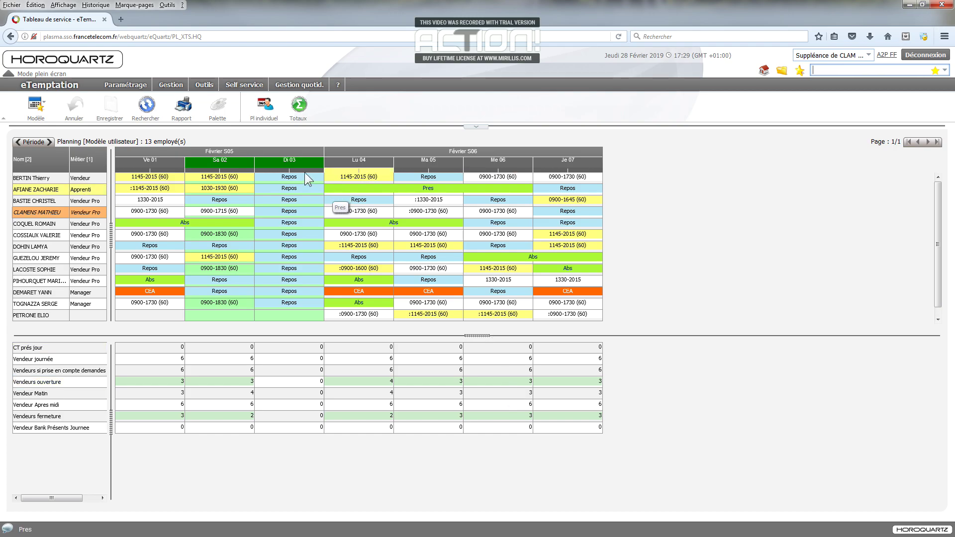
Set the team schedule's filter date to 01/04/2019, run the search, and collapse the filters.
left_click(476, 126)
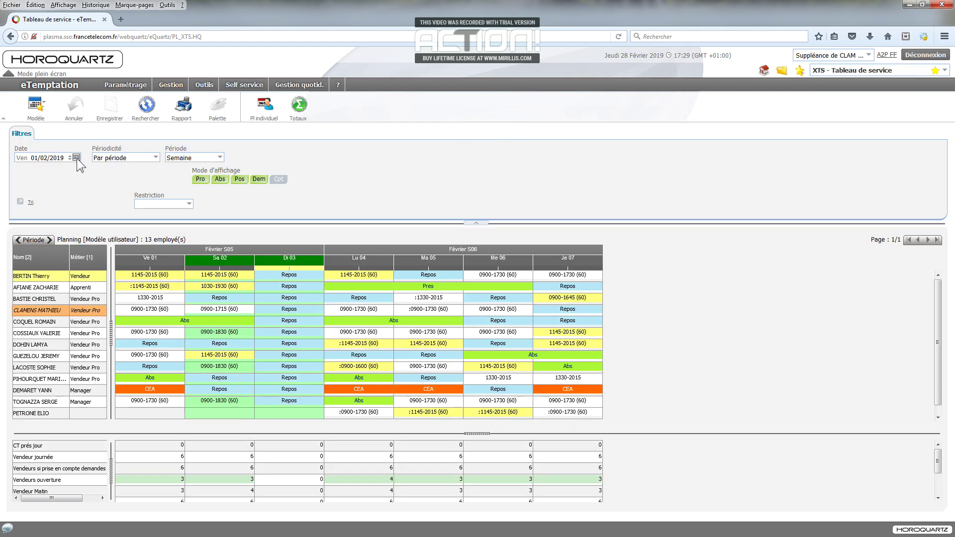
left_click(75, 158)
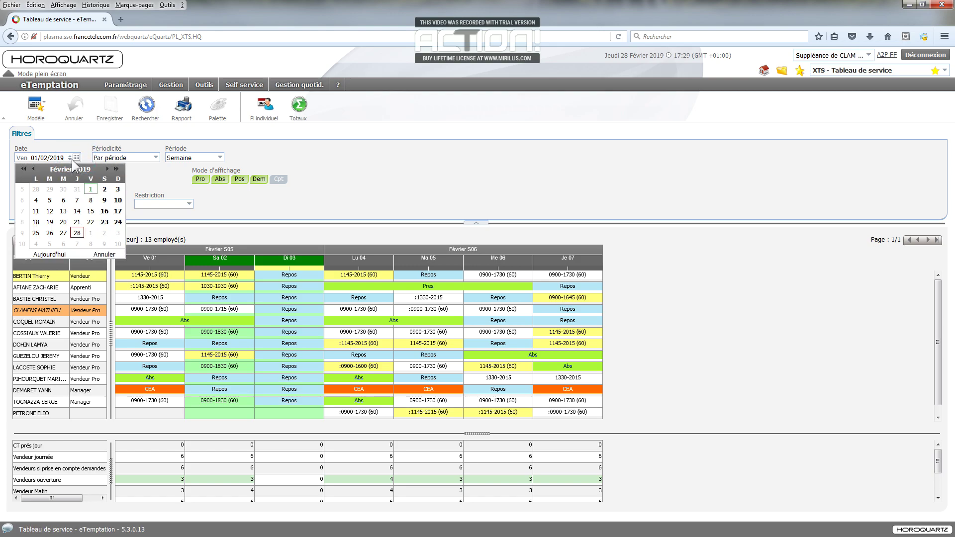
left_click(106, 168)
left_click(107, 169)
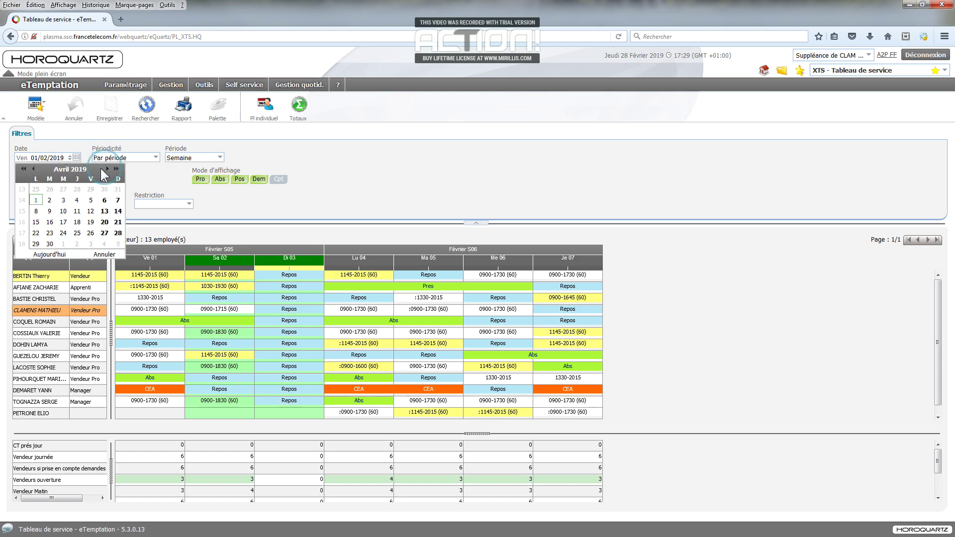
left_click(35, 201)
left_click(147, 106)
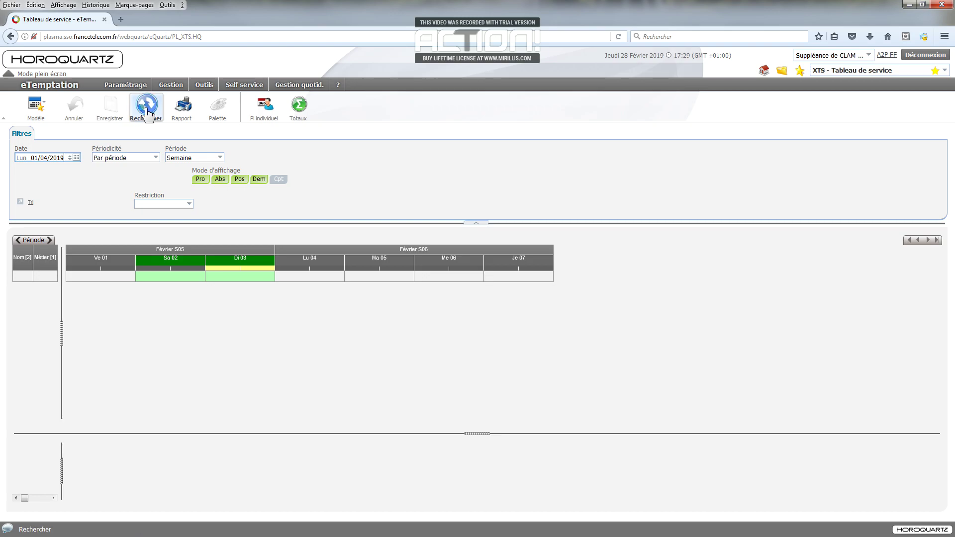
left_click(475, 223)
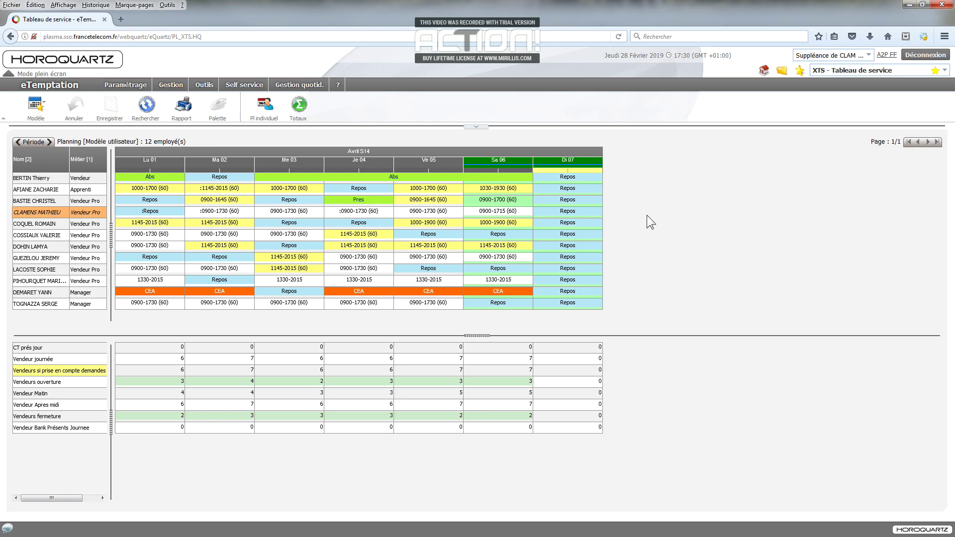
Select the Tuesday 02 cell in the orange-highlighted employee's row and open that employee's individual planning.
left_click(258, 118)
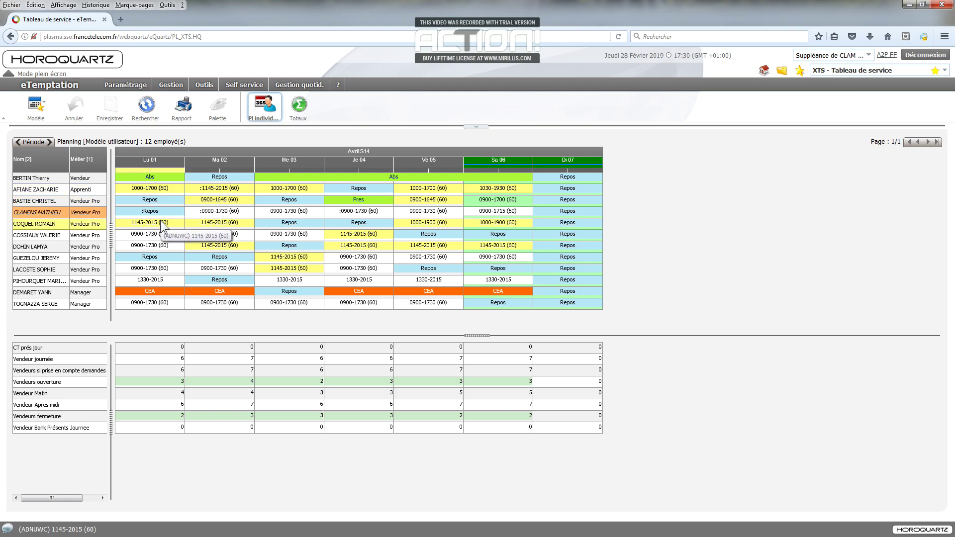
left_click(214, 213)
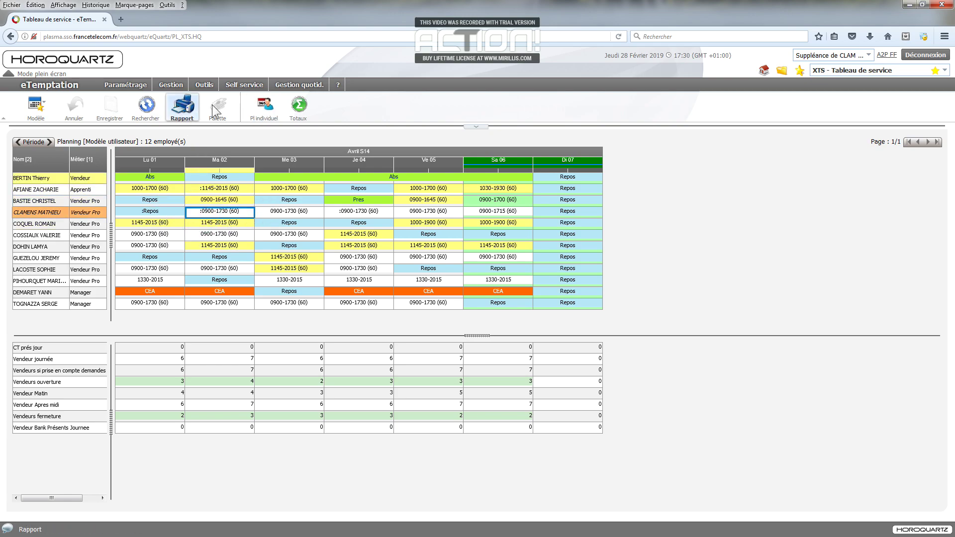
left_click(265, 107)
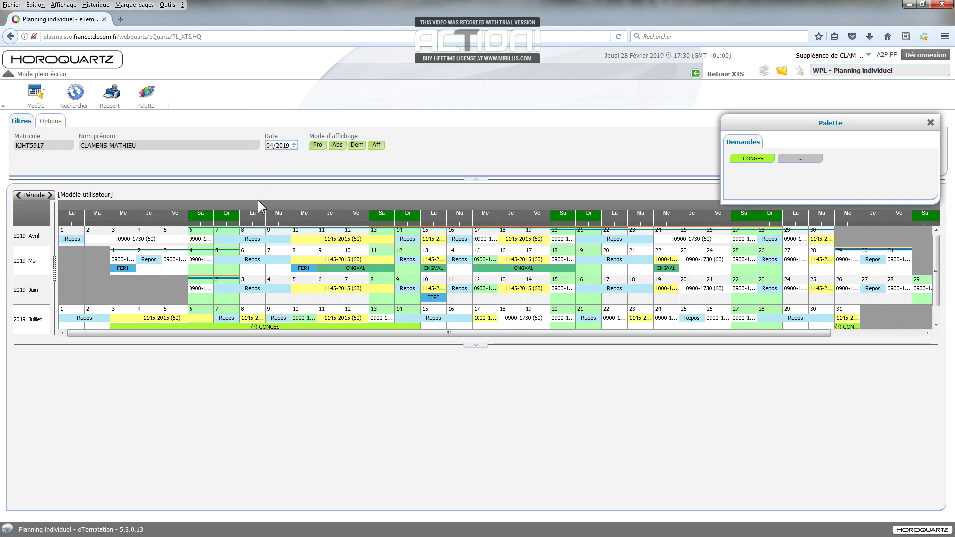
Select 10 April in the individual planning and start a CONGES request from the palette.
left_click(300, 237)
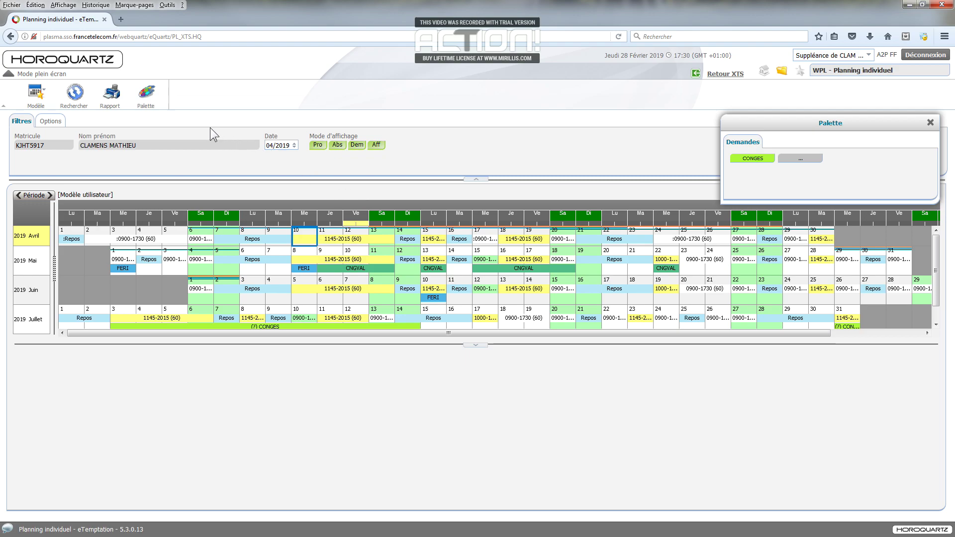
left_click(148, 102)
left_click(147, 100)
left_click(746, 159)
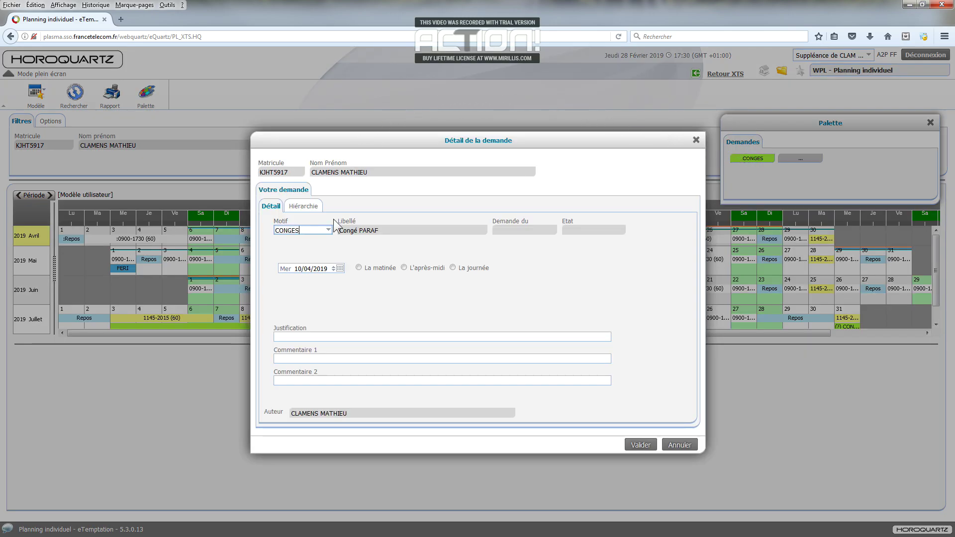
Value the request's start as La journée, set its end date to 13/04/2019, and cancel the request.
left_click(452, 267)
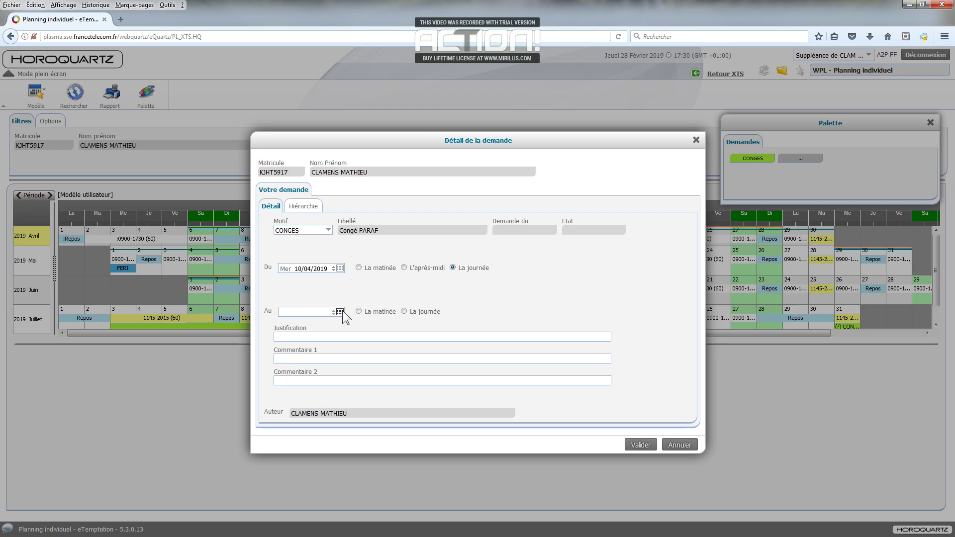
left_click(340, 312)
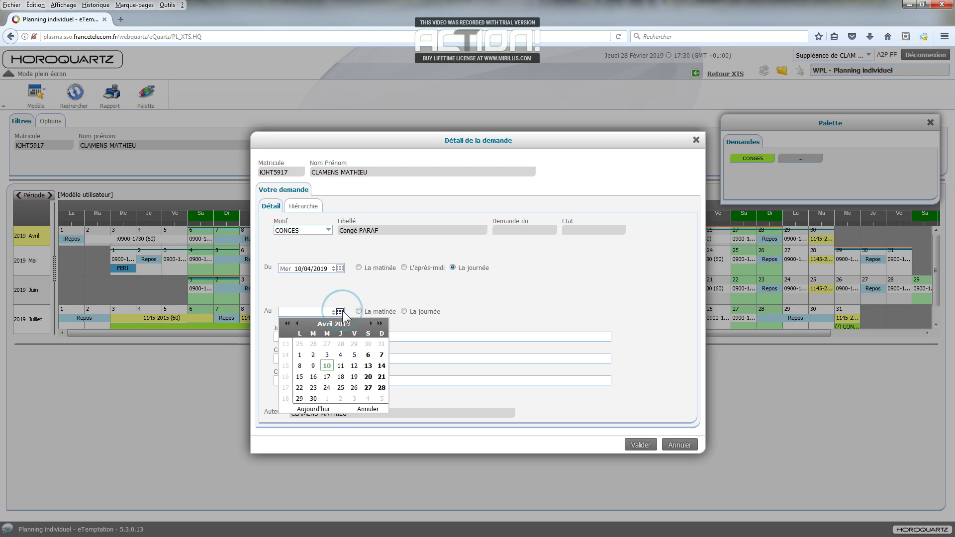
left_click(367, 367)
left_click(356, 334)
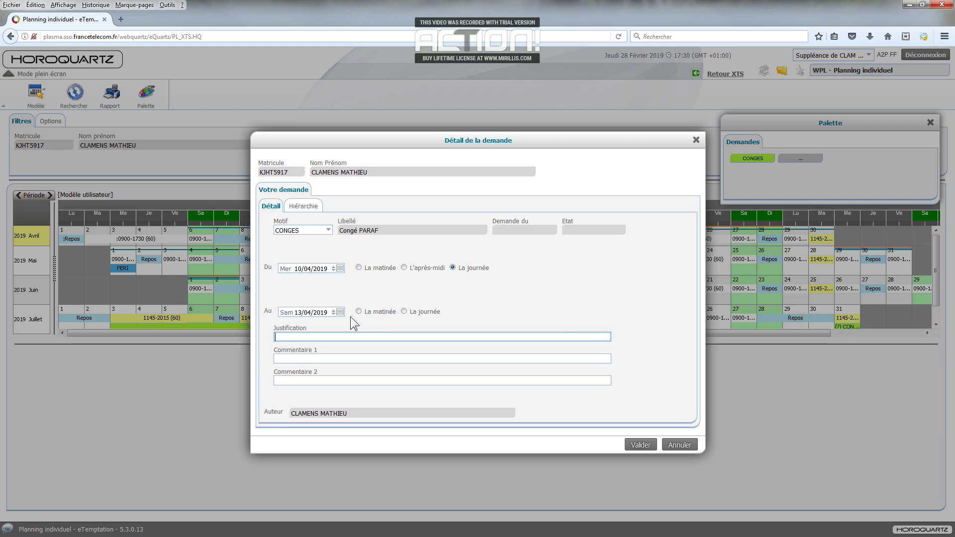
left_click(679, 445)
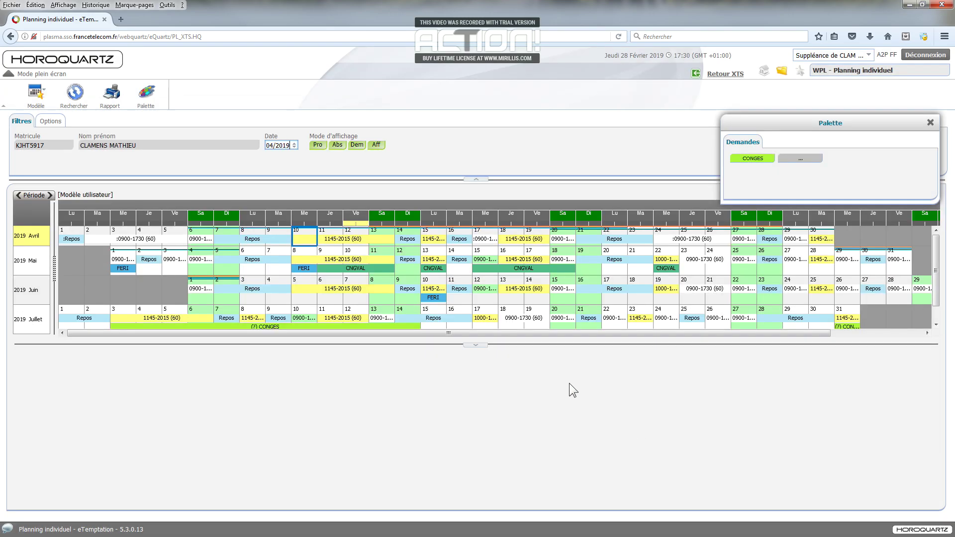